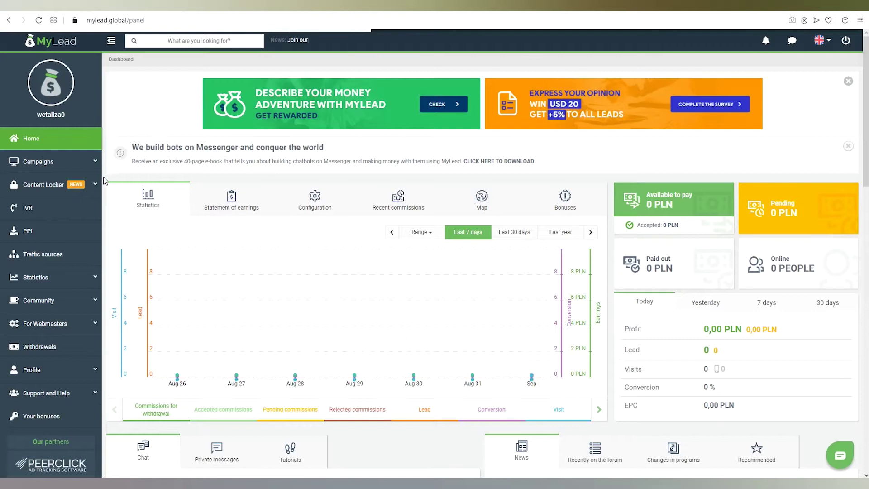
Start a new locker from the File Locker page under Content Locker.
left_click(100, 186)
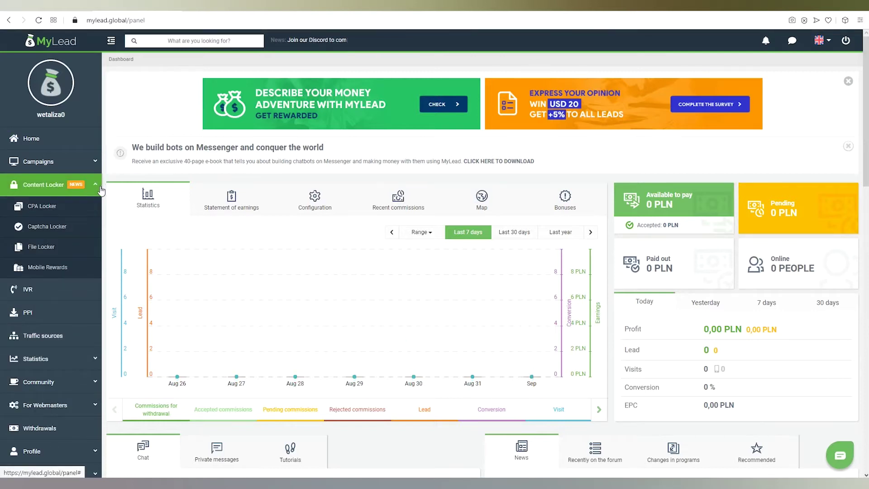
left_click(73, 249)
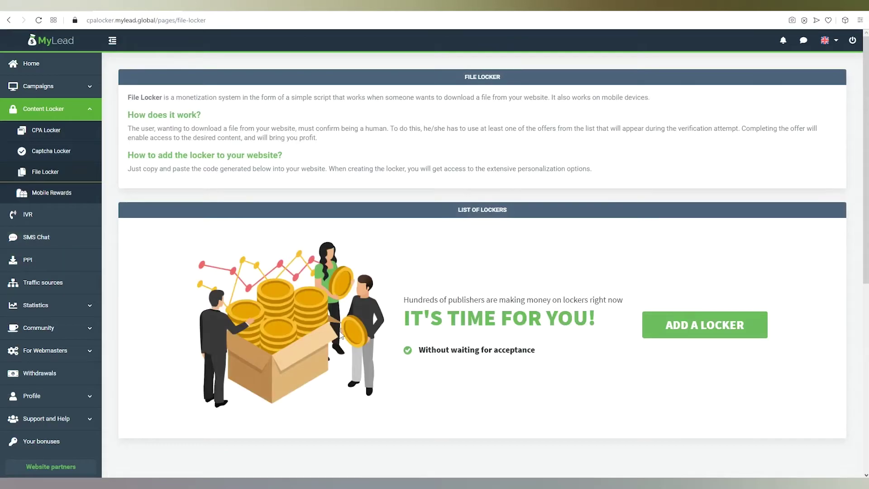
left_click(695, 331)
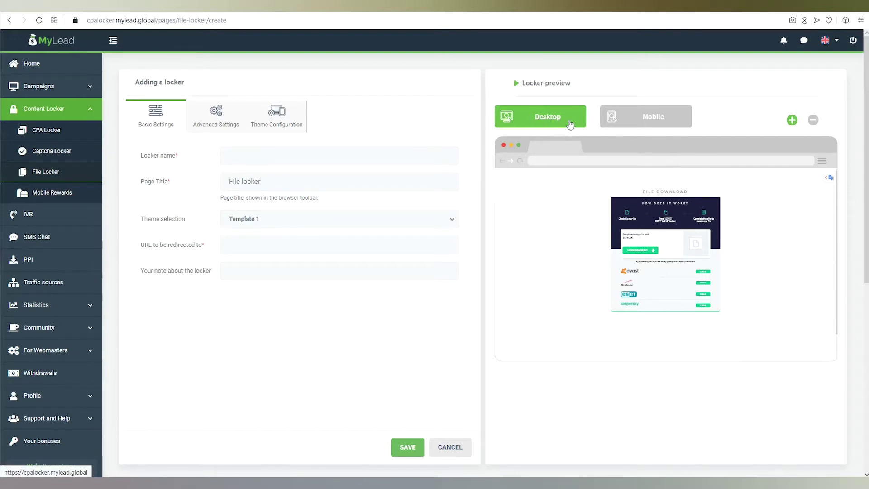
Preview the locker on mobile and desktop, zooming the preview in and out.
left_click(674, 125)
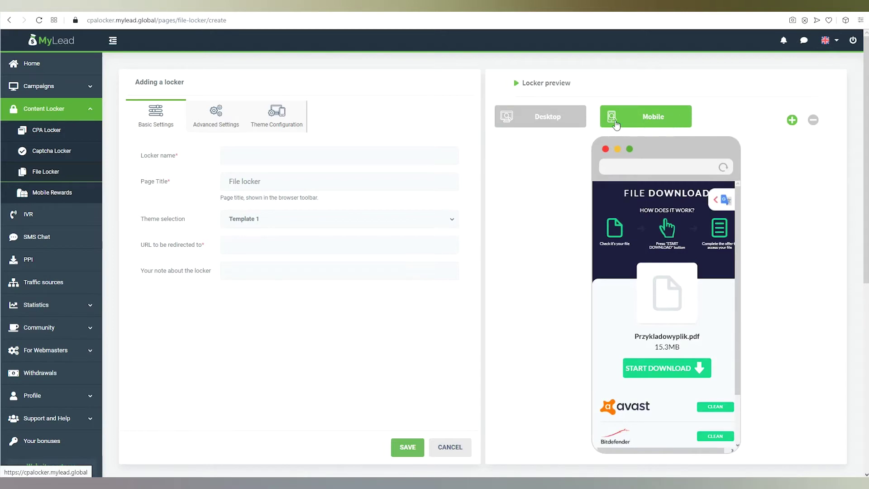
left_click(582, 120)
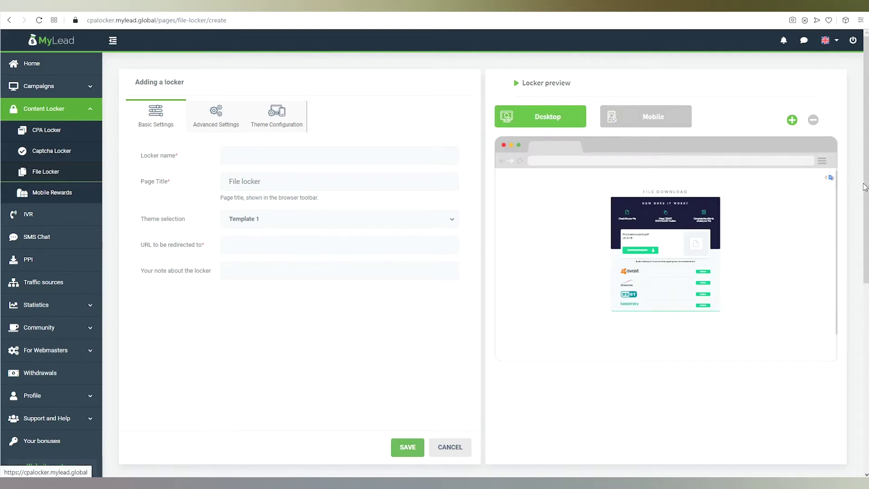
left_click(792, 120)
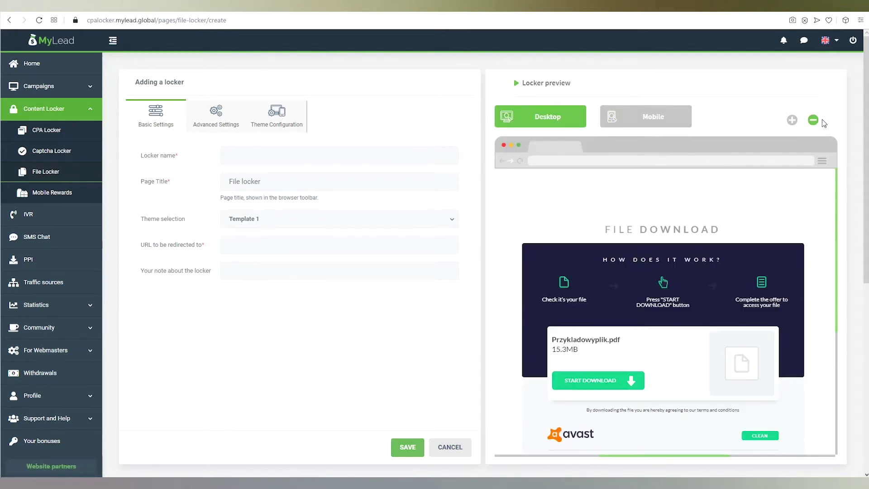
left_click(814, 120)
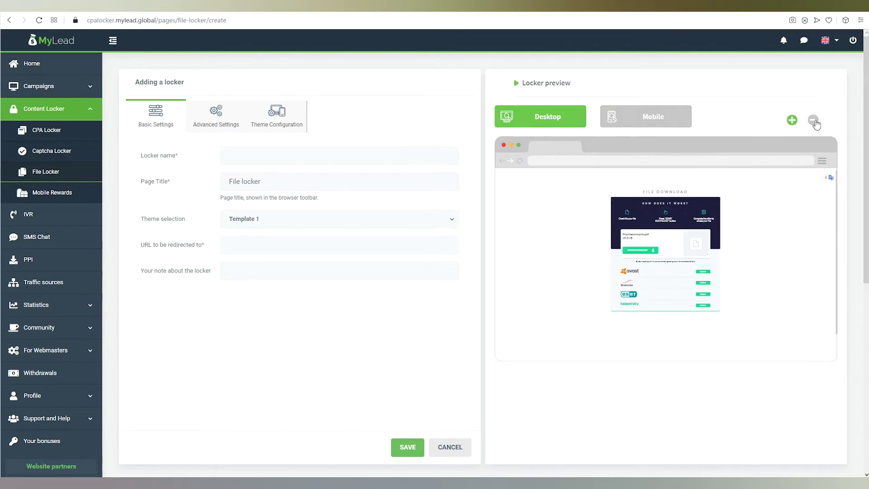
Name the locker 'Content locker test' and enter redirect URL 'mylead.global.pl'.
left_click(285, 156)
left_click(271, 178)
type("Content locker test")
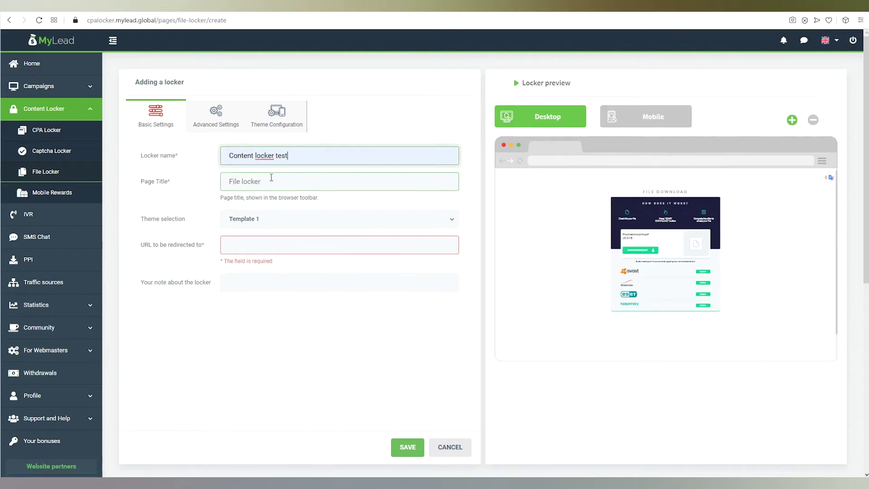
left_click(272, 178)
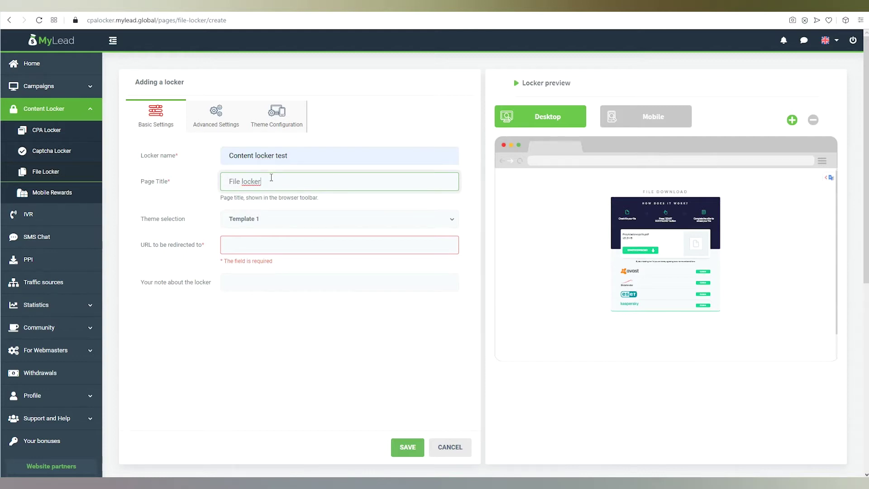
mouse_move(269, 178)
left_mouse_down()
mouse_move(229, 180)
mouse_move(303, 177)
left_mouse_up()
left_click(318, 244)
type("mylead.global.pl")
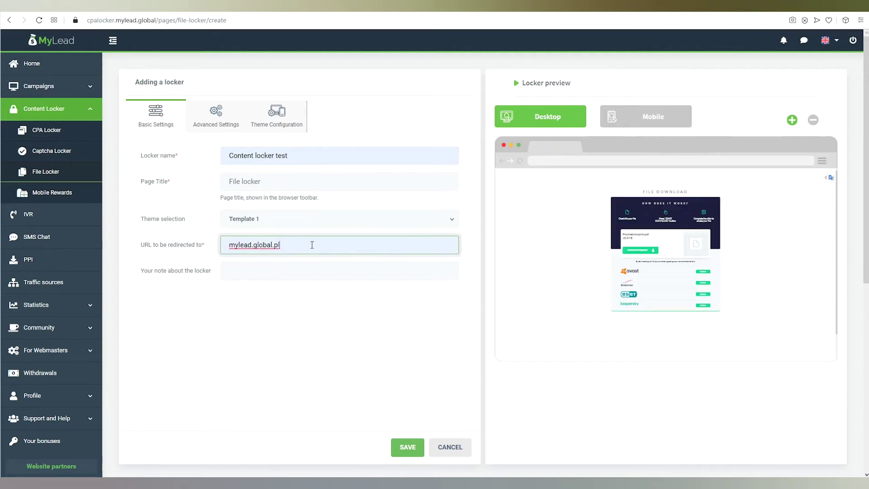
left_click(304, 273)
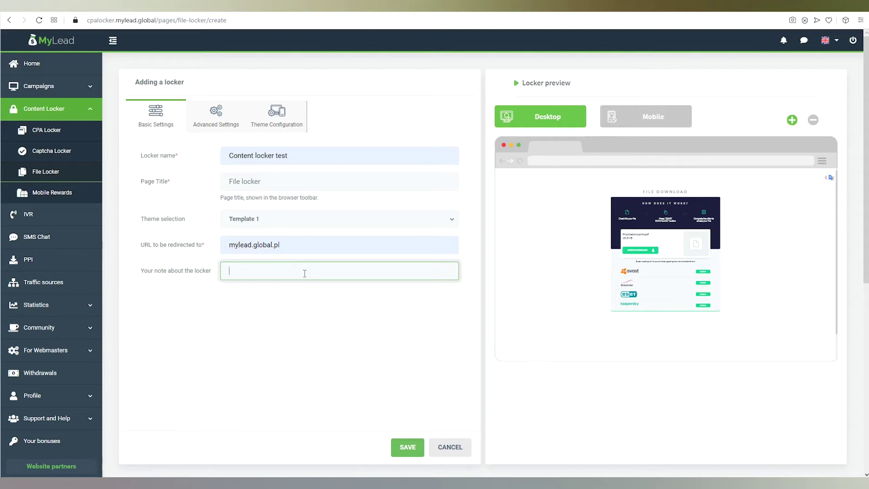
Try theme template 2, then settle on template 3 and zoom its preview.
left_click(338, 220)
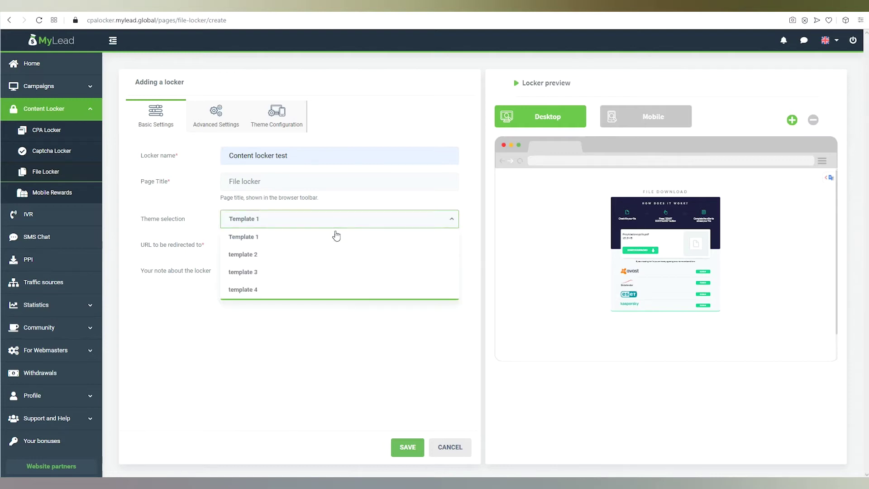
left_click(331, 256)
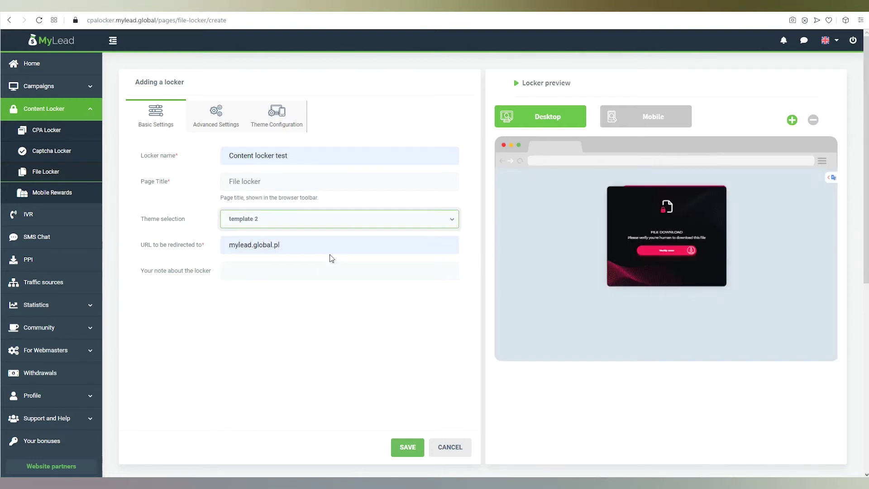
left_click(338, 220)
left_click(318, 270)
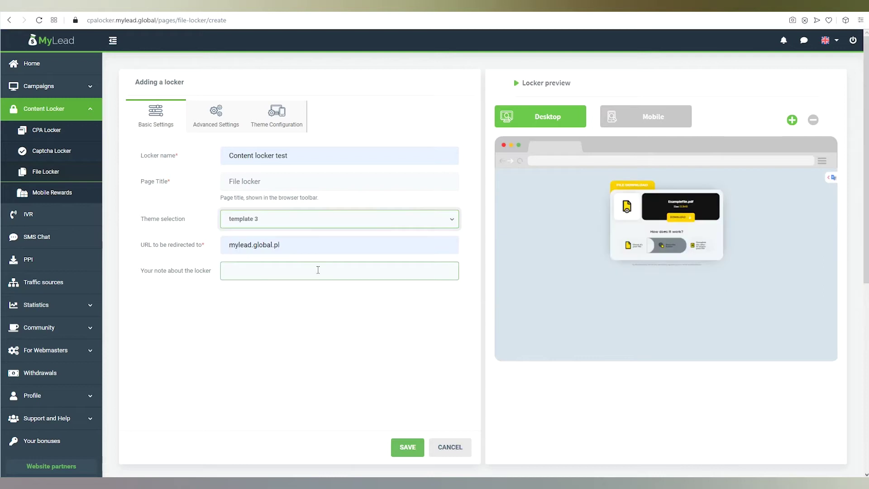
left_click(793, 120)
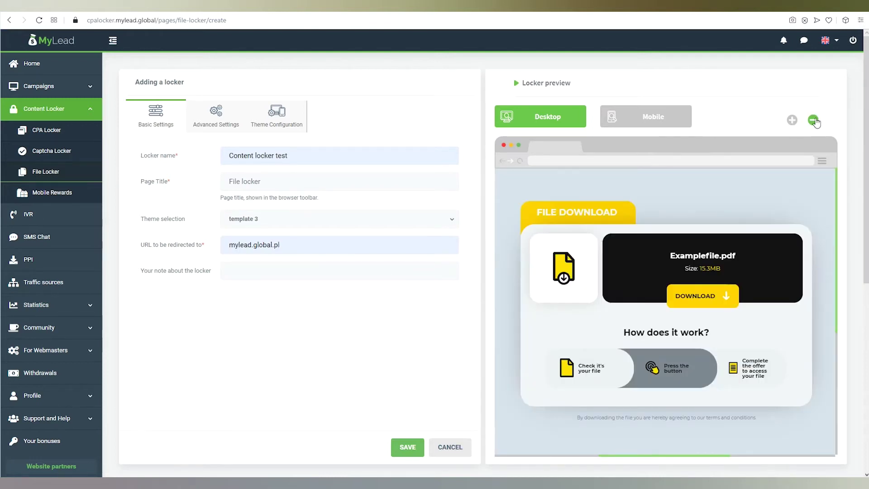
left_click(815, 120)
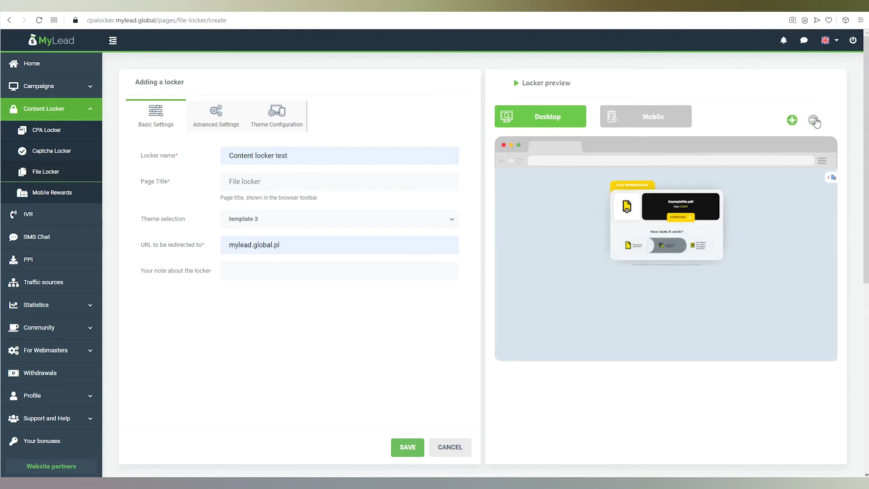
Review Advanced Settings: CPI, CPA, PIN offer priority, required conversions and offer counts.
left_click(209, 119)
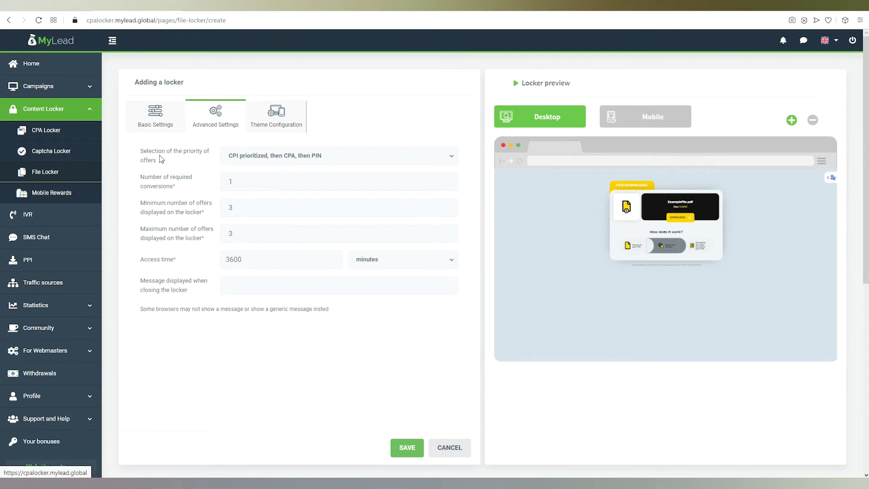
left_click(453, 157)
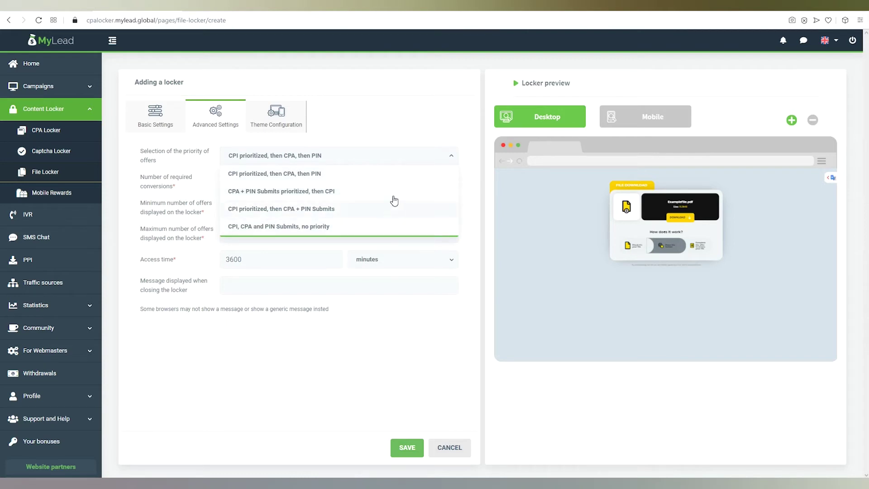
left_click(386, 175)
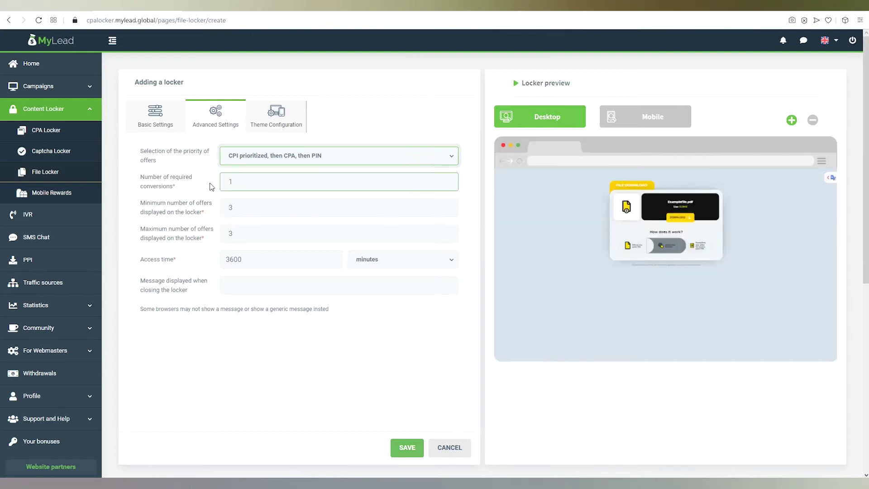
left_click(265, 181)
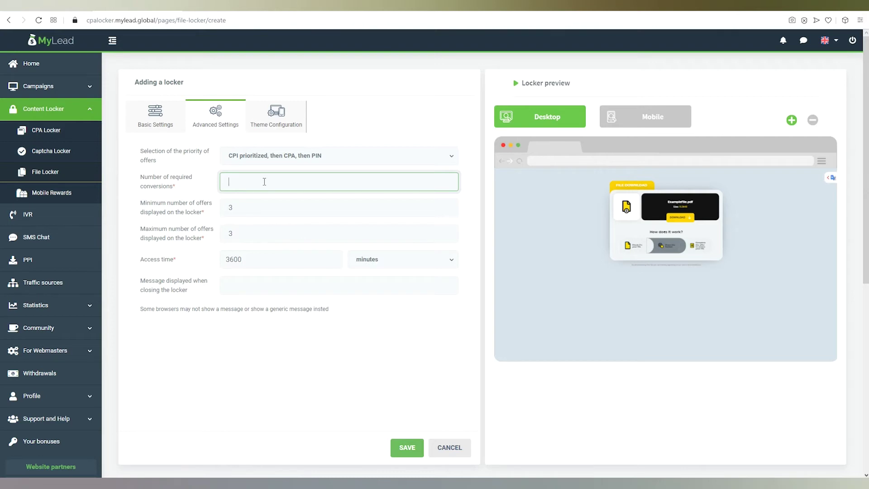
key("Tab")
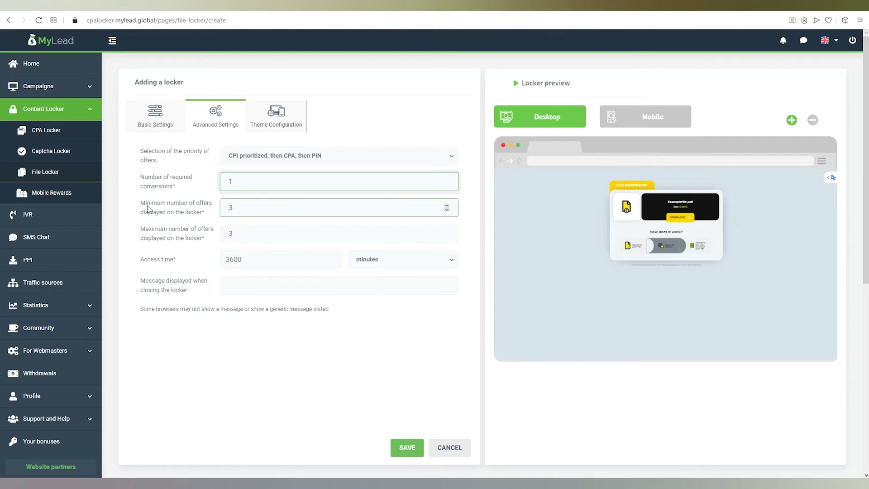
key("Tab")
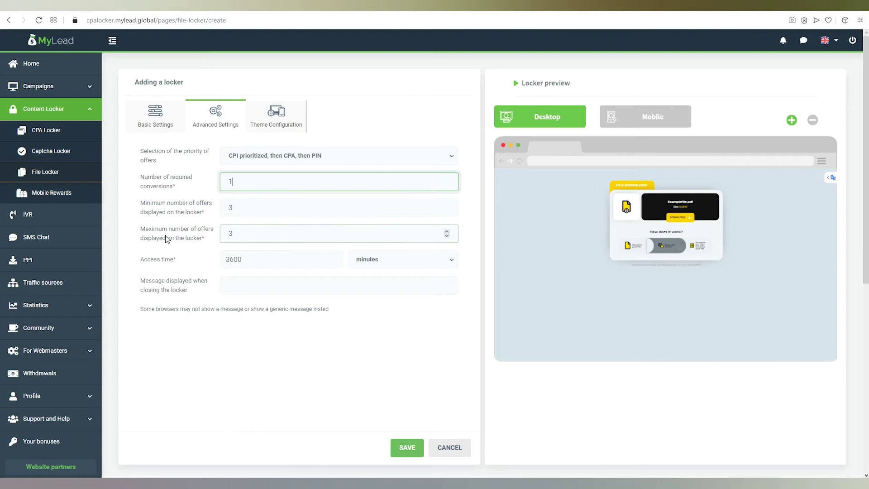
mouse_move(338, 233)
left_click(147, 269)
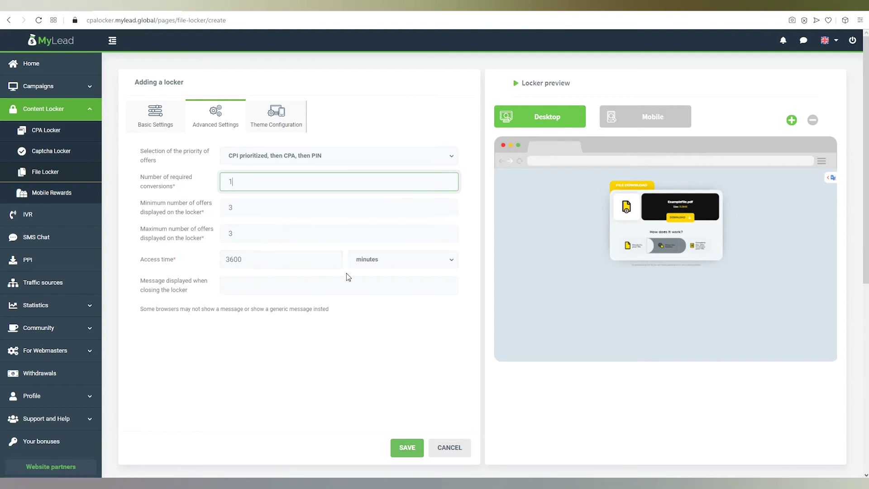
Set access time to 30 days and closing message 'Stay on the site to unlock an access'.
left_click(427, 266)
left_click(396, 312)
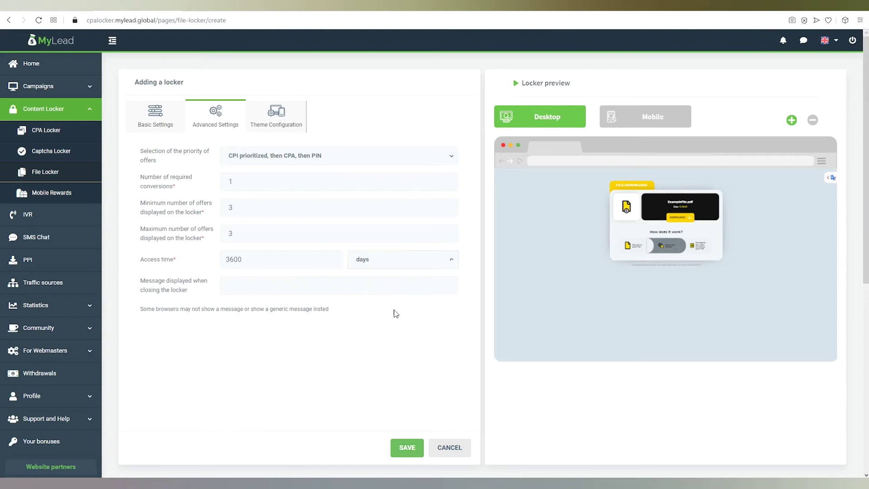
left_click(289, 265)
type("30")
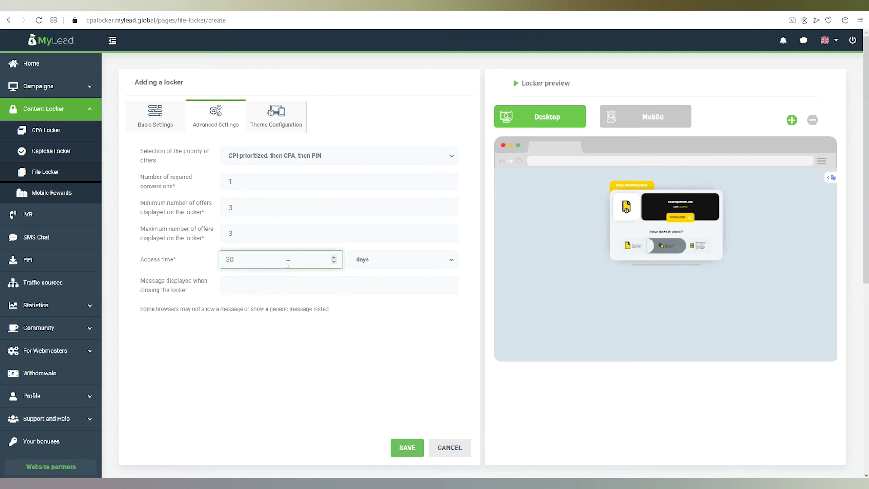
left_click(232, 287)
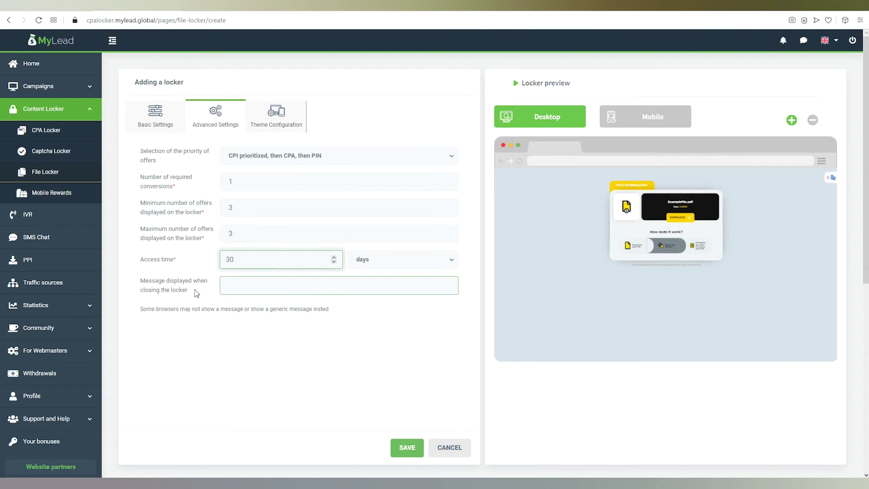
left_click(258, 287)
type("Stay on the site to unlock an access")
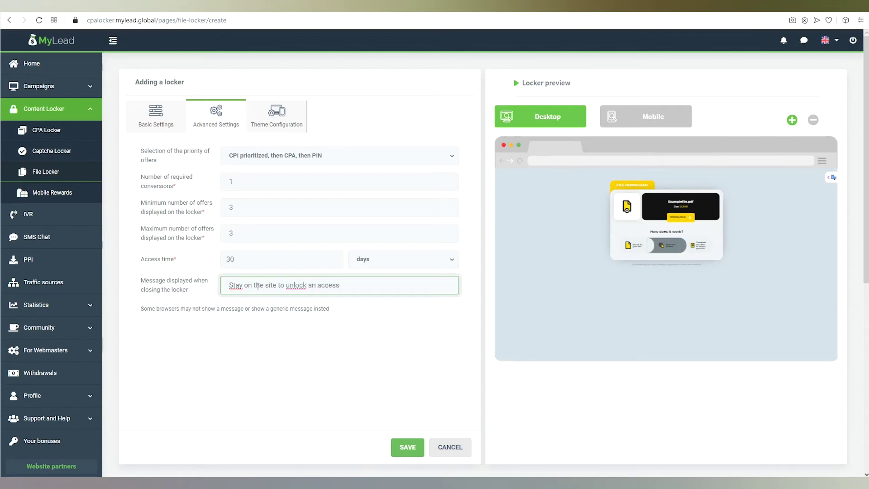
left_click(331, 331)
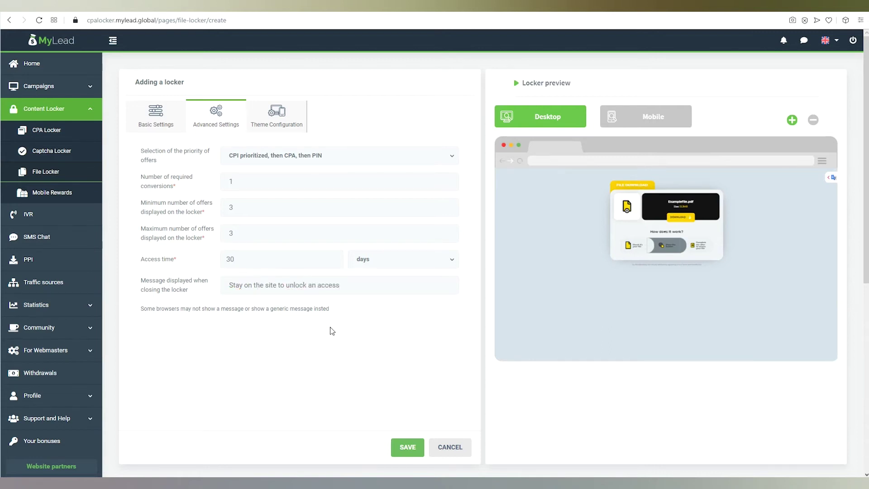
Turn on theme customisation and make the title and button colour purple #4603ff.
left_click(291, 121)
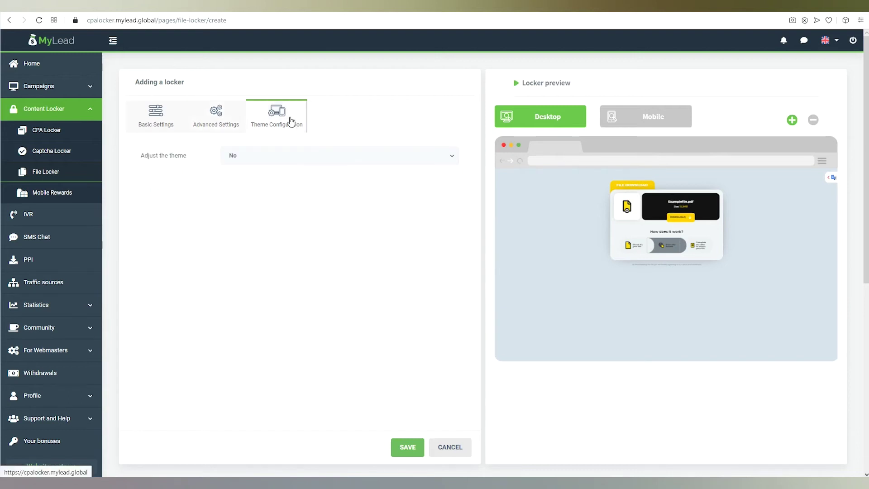
left_click(292, 155)
left_click(278, 191)
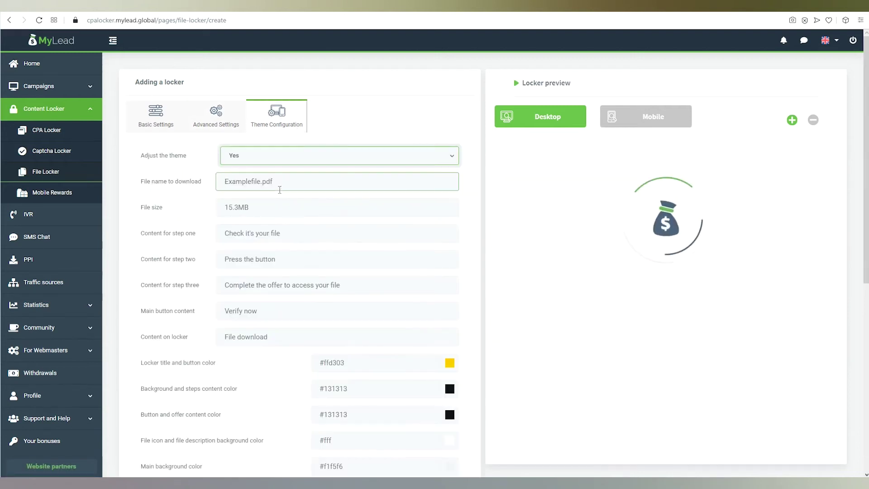
scroll(262, 206, "down", 2)
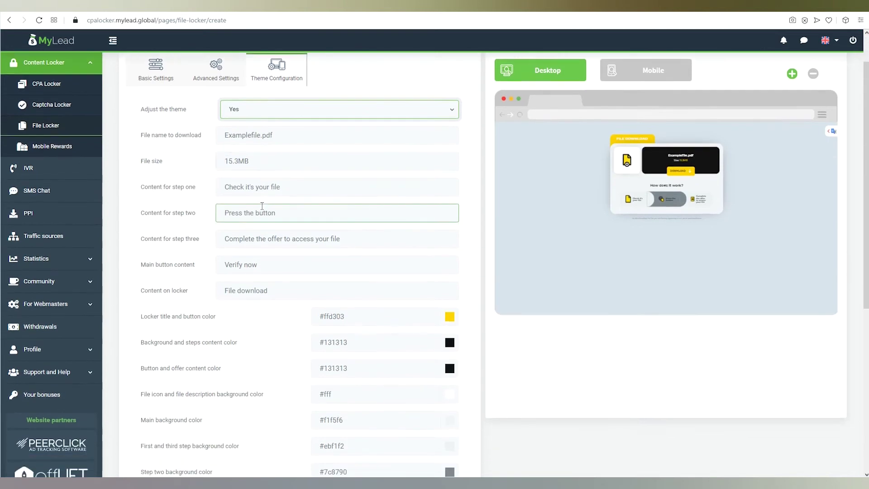
scroll(261, 206, "down", 3)
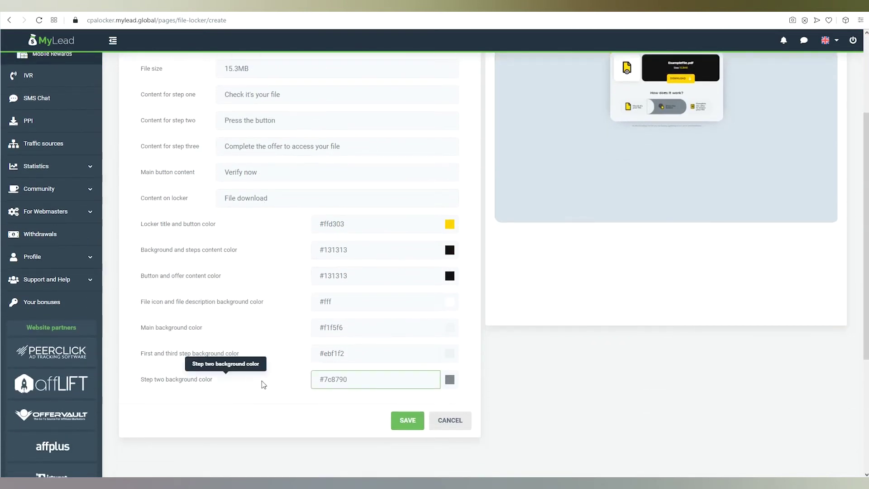
scroll(384, 299, "up", 3)
scroll(387, 309, "up", 1)
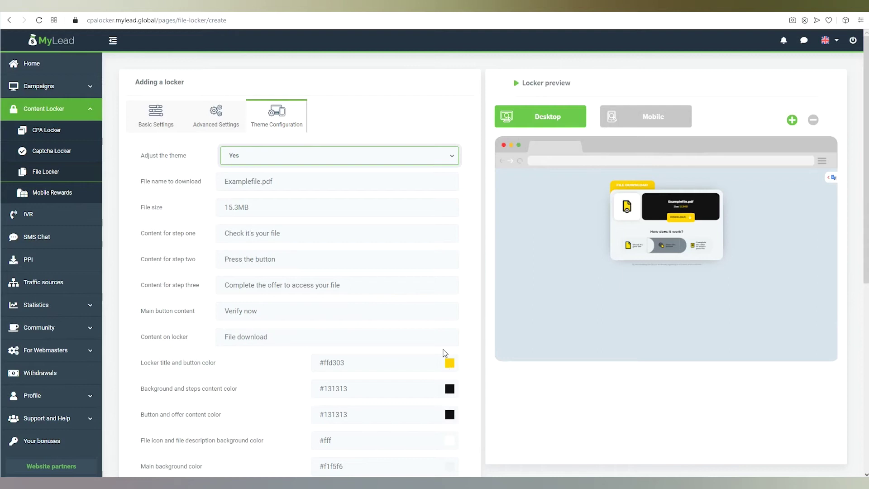
left_click(449, 363)
left_click(792, 120)
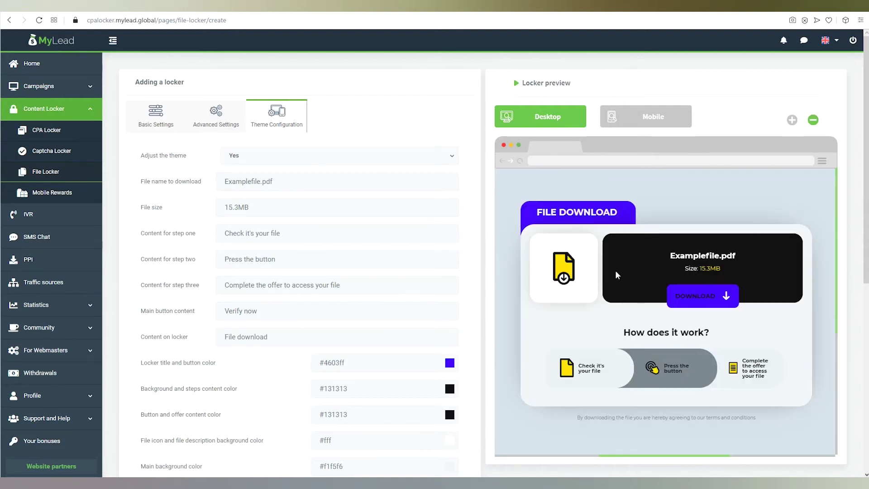
Set the step background alpha to 0.48 and the main background to #f3f6f1.
left_click(449, 393)
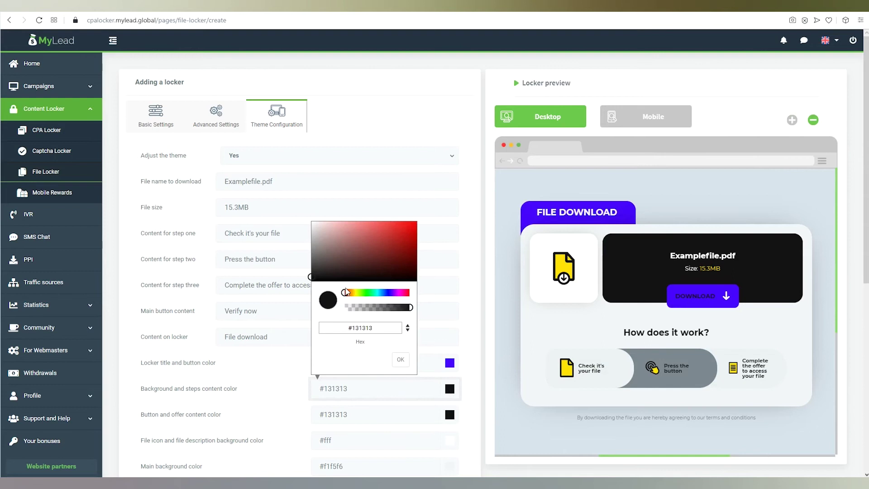
mouse_move(350, 293)
left_mouse_down()
mouse_move(402, 292)
mouse_move(376, 308)
left_mouse_up()
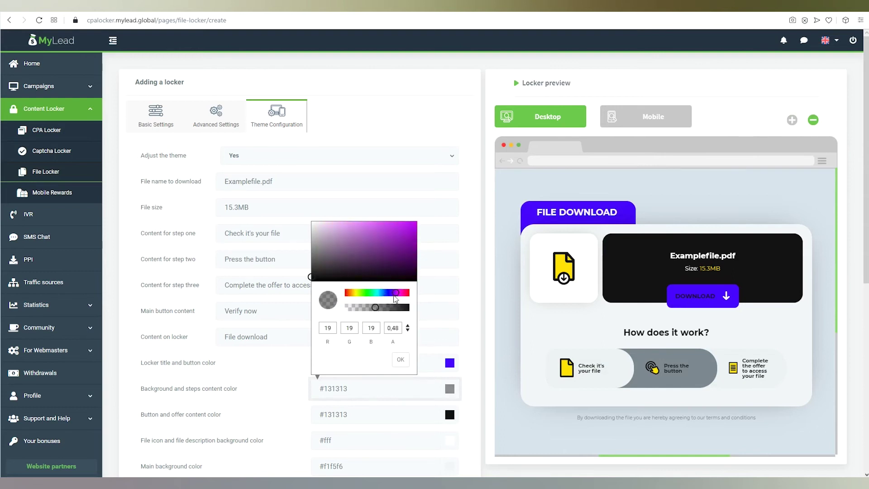
left_click(485, 340)
left_click(793, 120)
scroll(287, 263, "down", 3)
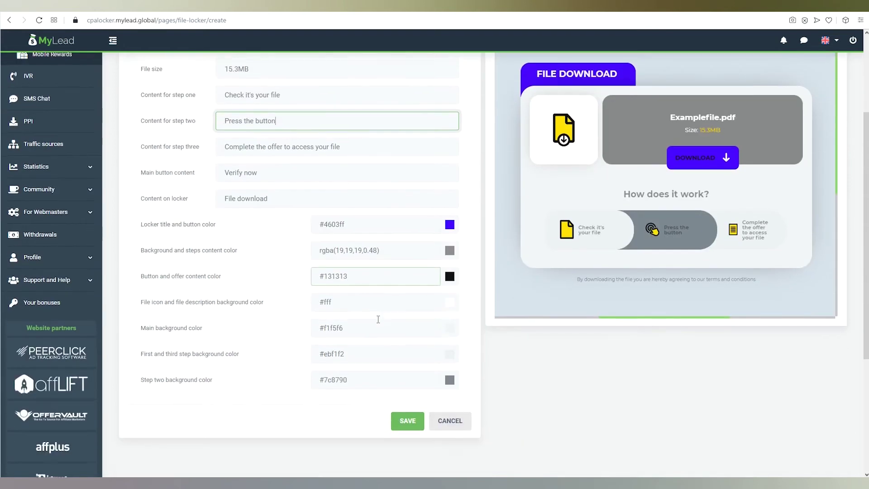
left_click(380, 326)
left_click(393, 176)
left_click(399, 298)
scroll(400, 305, "up", 3)
left_click(792, 121)
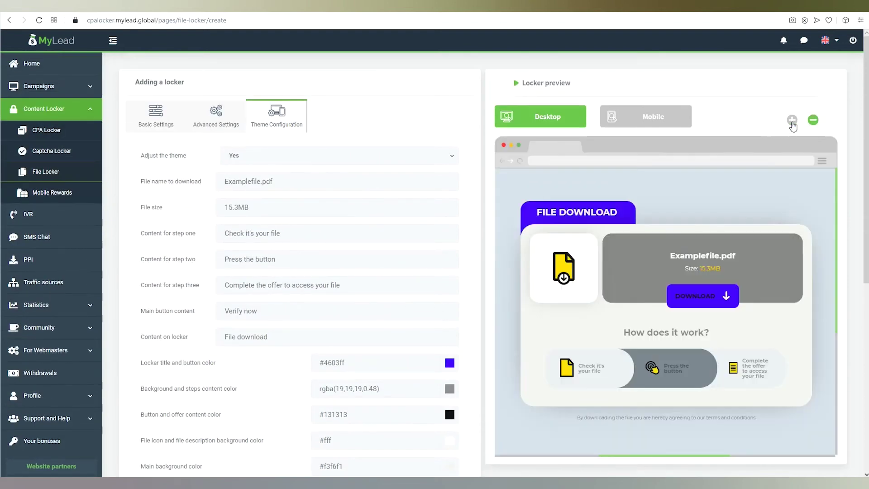
left_click(375, 181)
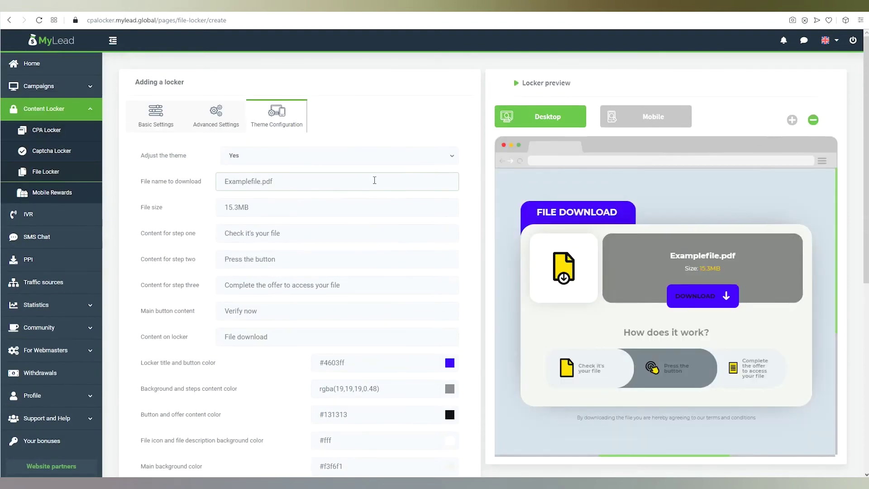
Set Adjust the theme to Expert to expose custom CSS and HTML, zooming the preview.
left_click(369, 159)
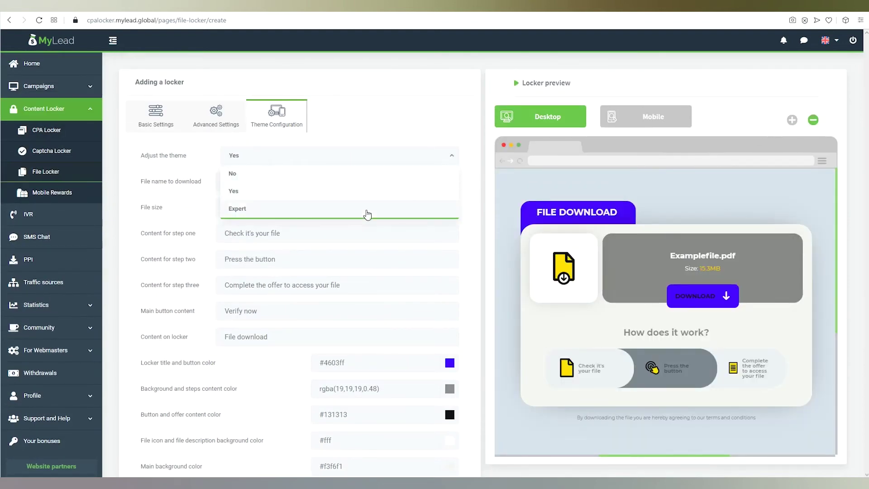
left_click(368, 210)
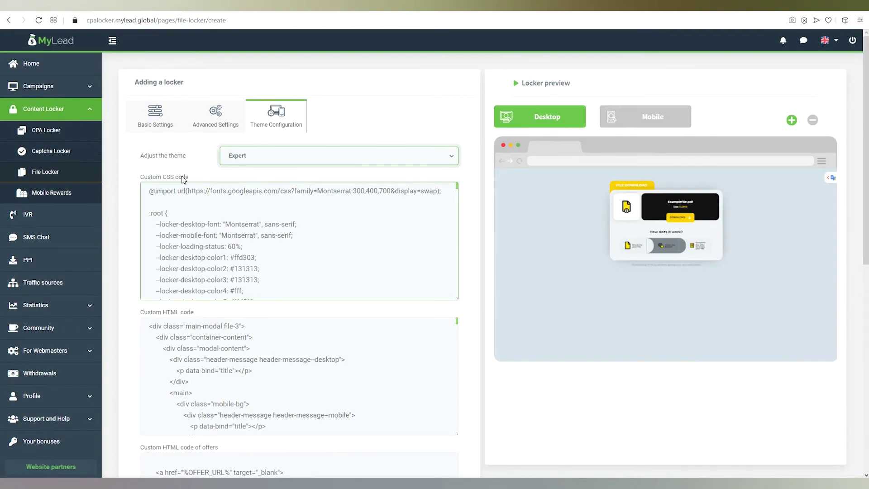
scroll(494, 249, "down", 2)
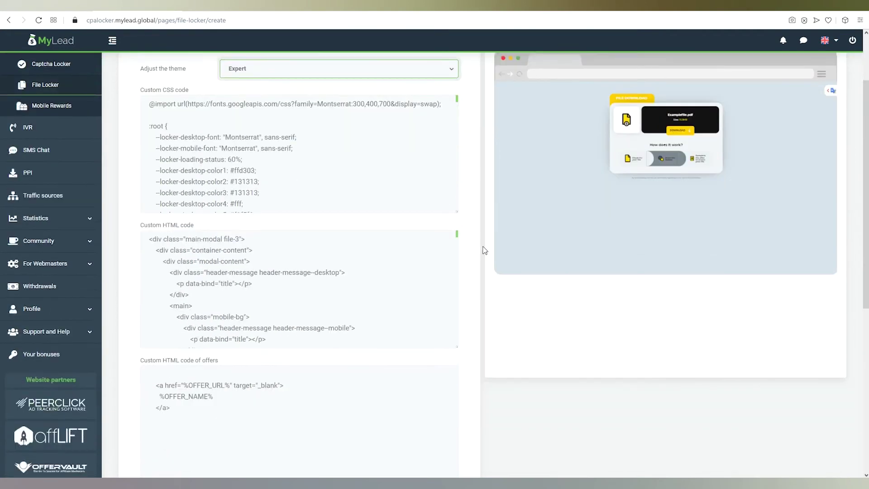
scroll(485, 250, "down", 2)
scroll(482, 251, "down", 2)
scroll(483, 251, "down", 2)
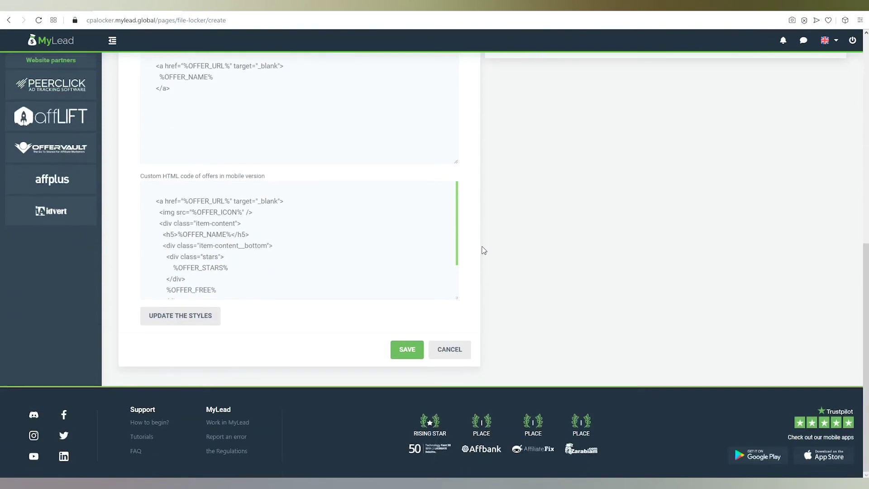
left_click(199, 316)
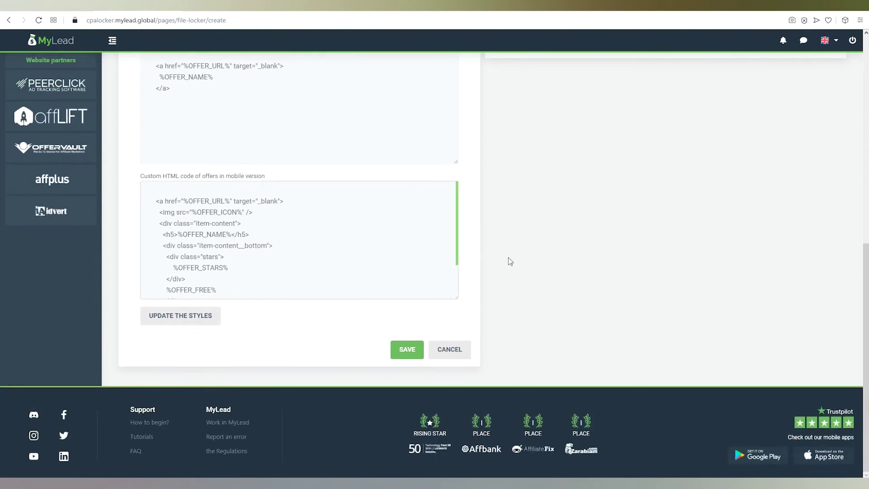
scroll(508, 260, "up", 2)
scroll(528, 254, "up", 4)
scroll(528, 257, "up", 1)
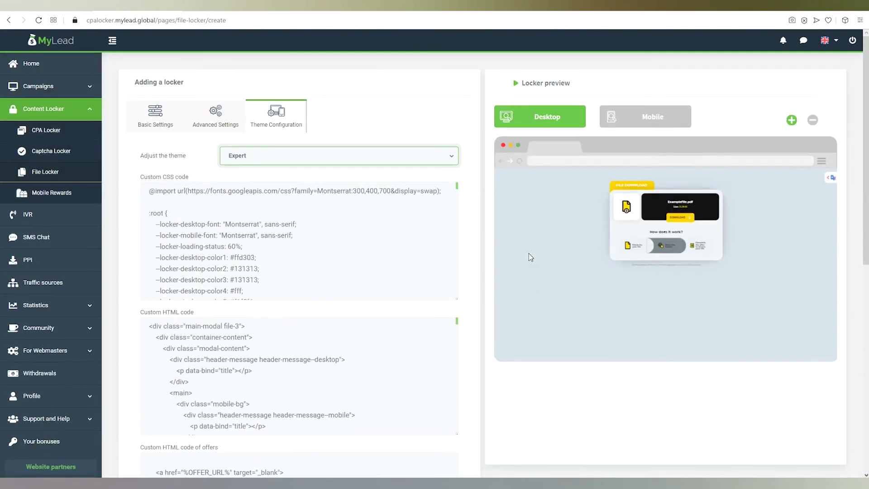
left_click(792, 121)
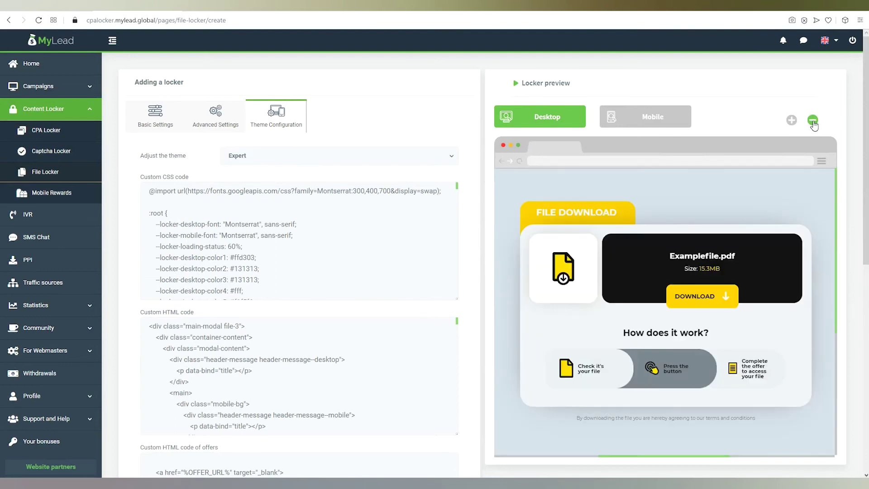
left_click(814, 122)
scroll(478, 272, "down", 6)
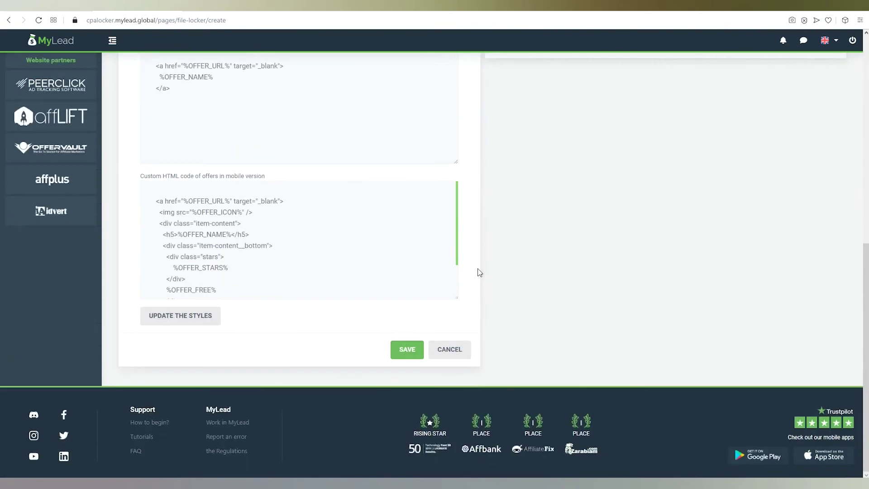
Save the 'Content locker test' File Locker and return to the locker list.
left_click(407, 349)
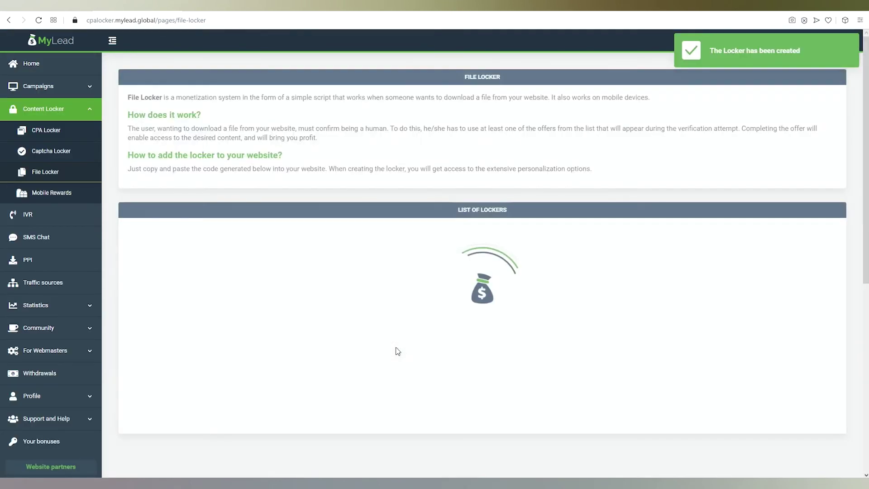